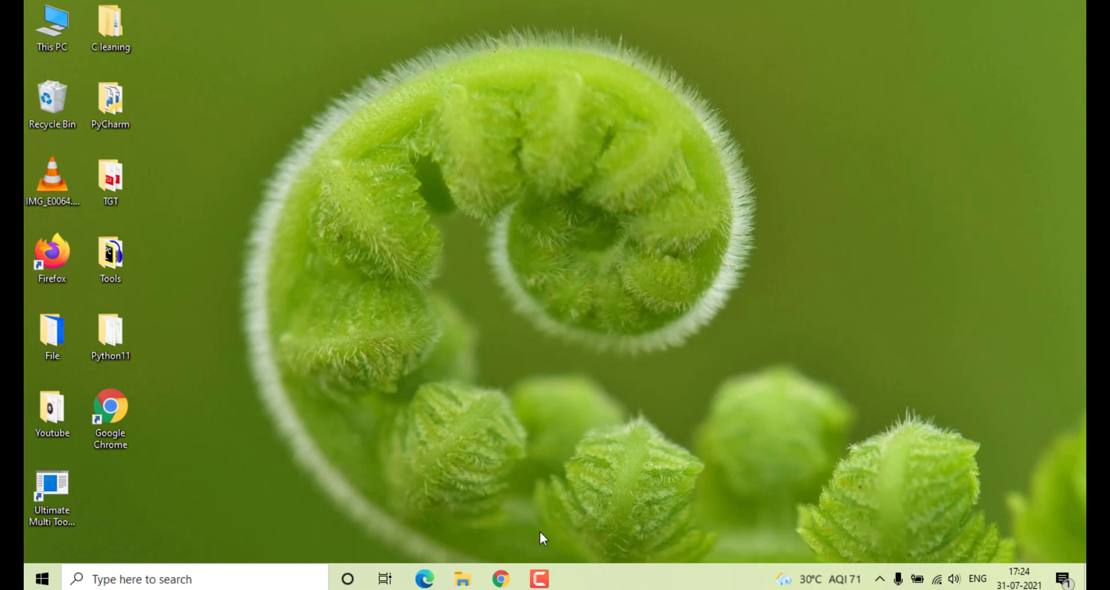
Step: Switch to Google Chrome, search for "notepad++ download" and open the Downloads page on notepad-plus-plus.org
left_click(501, 578)
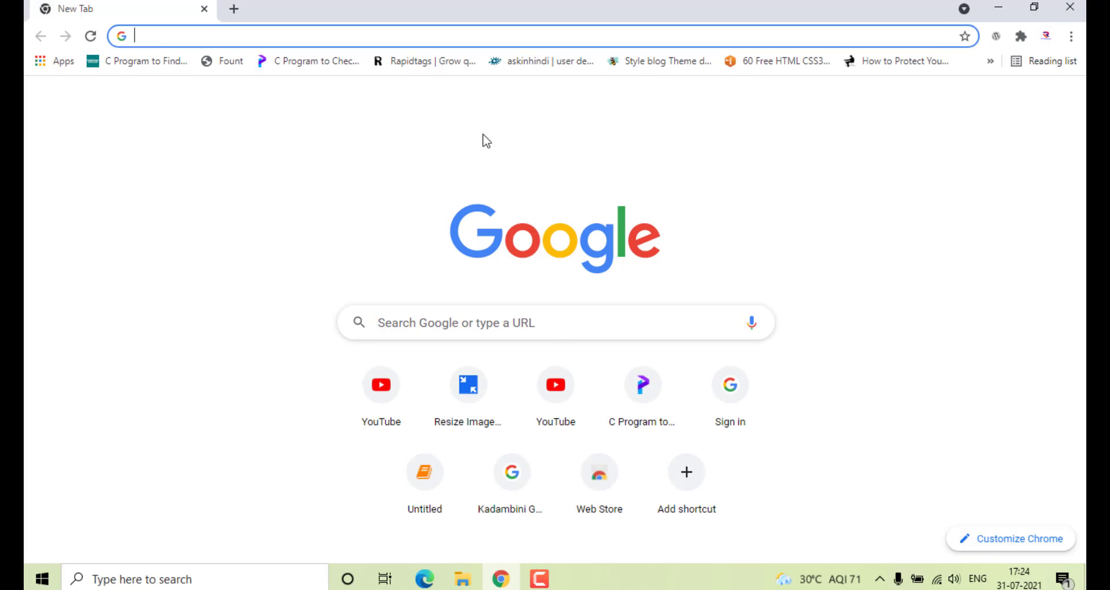
left_click(327, 41)
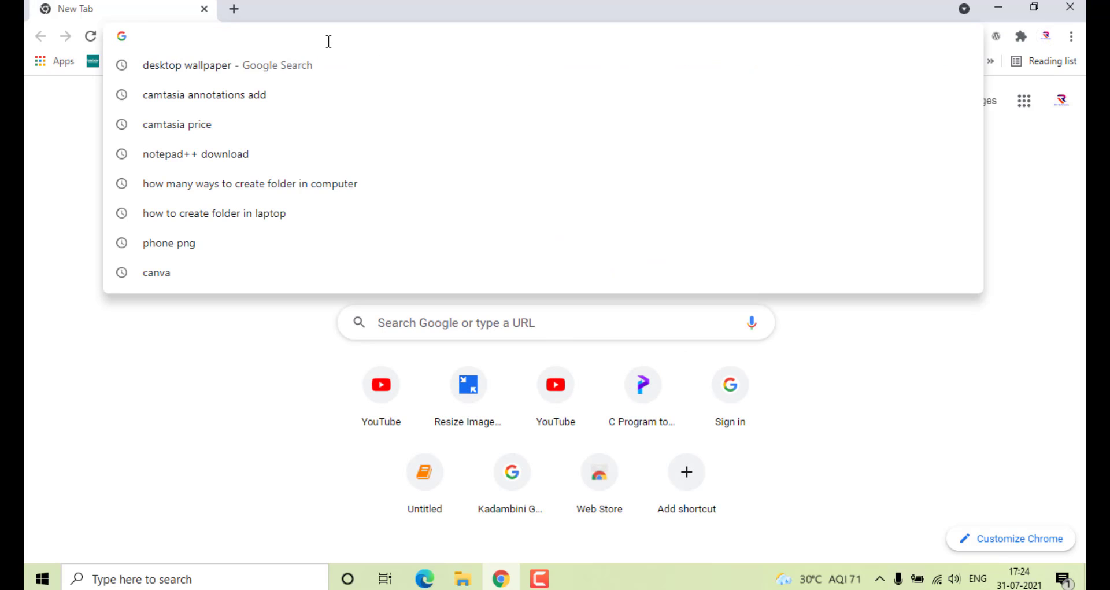
type("note")
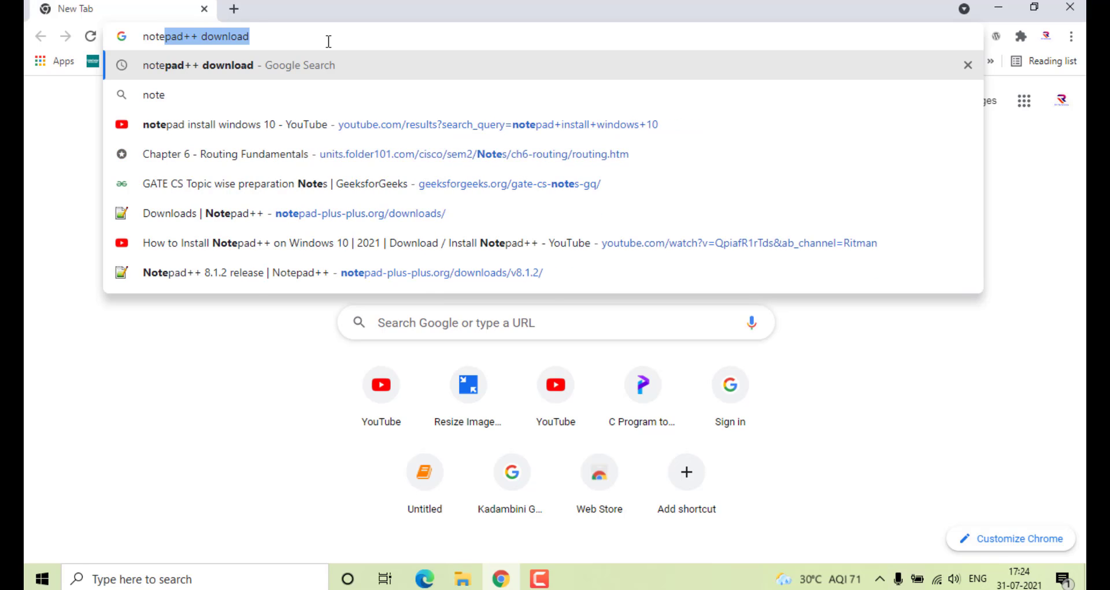
key("Right")
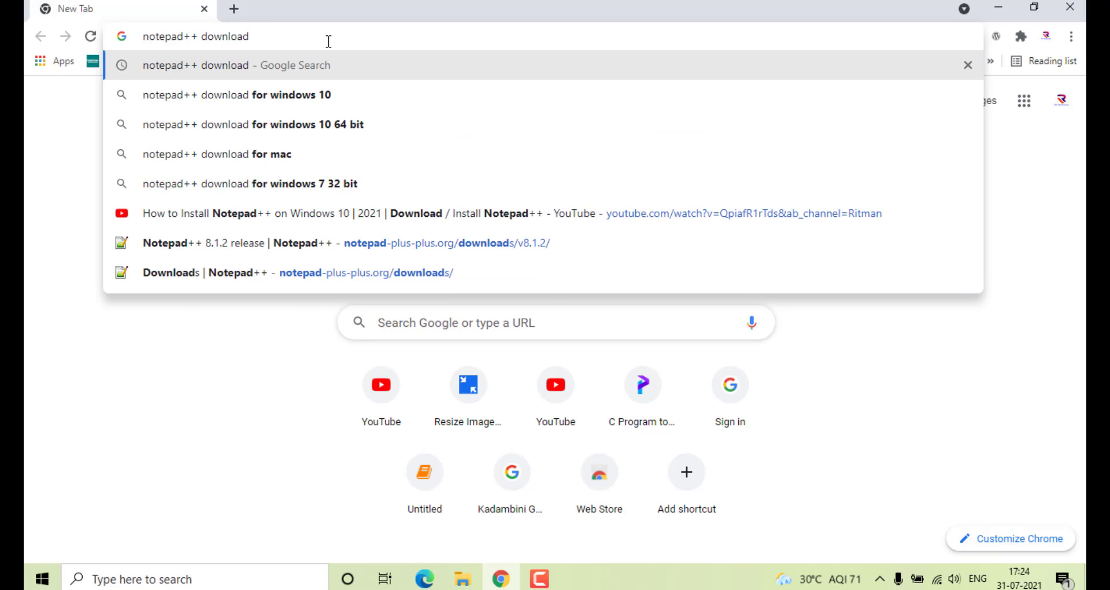
key("Return")
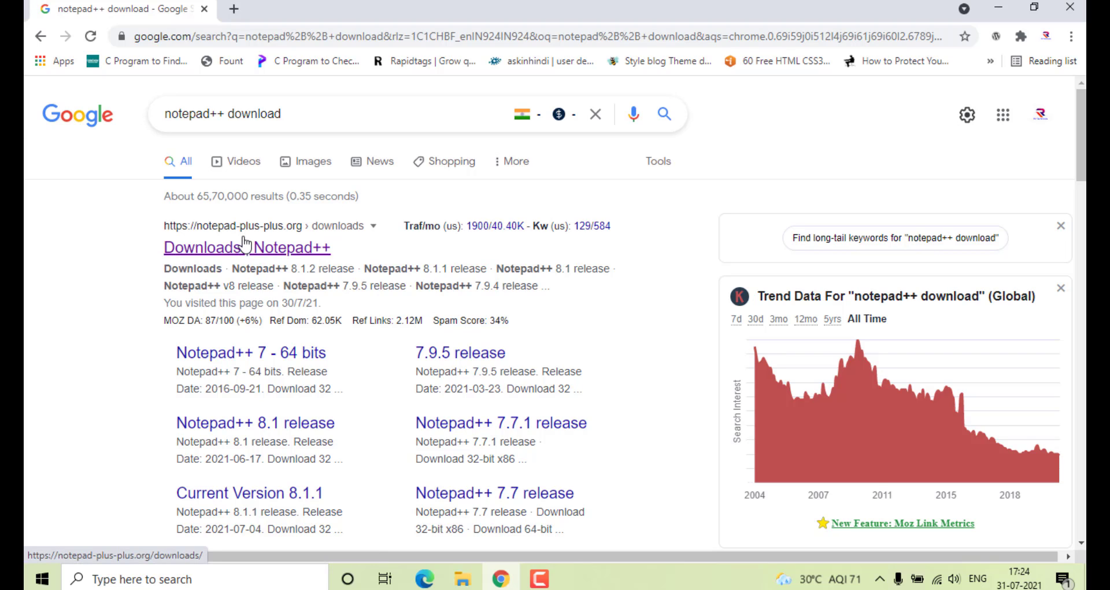
left_click(274, 255)
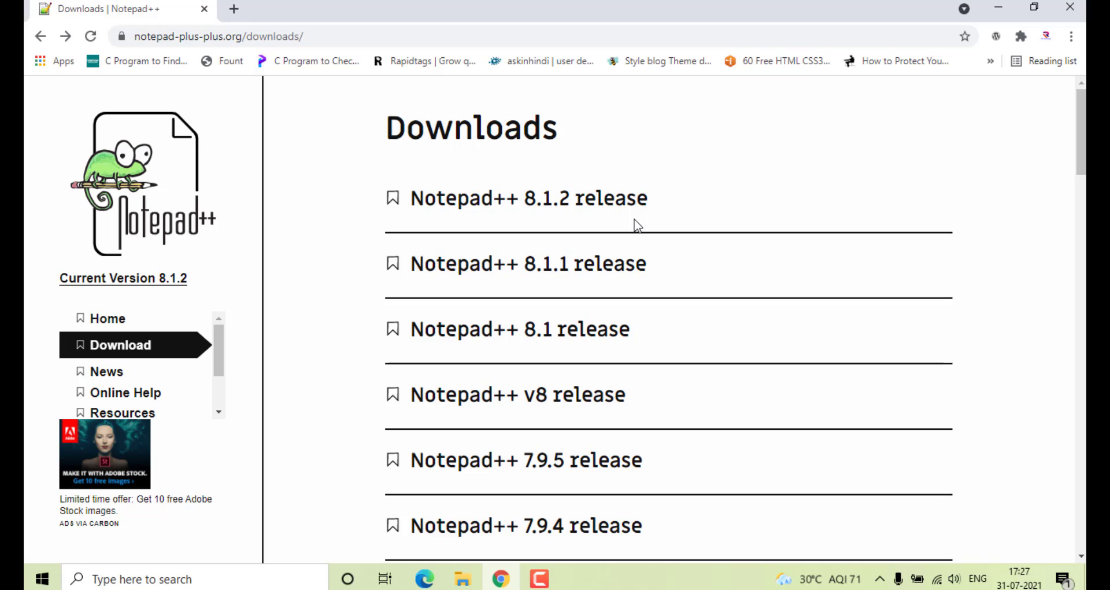
Step: Browse the list of Notepad++ releases and open the Notepad++ 8.1.2 release page
scroll(636, 250, "down", 5)
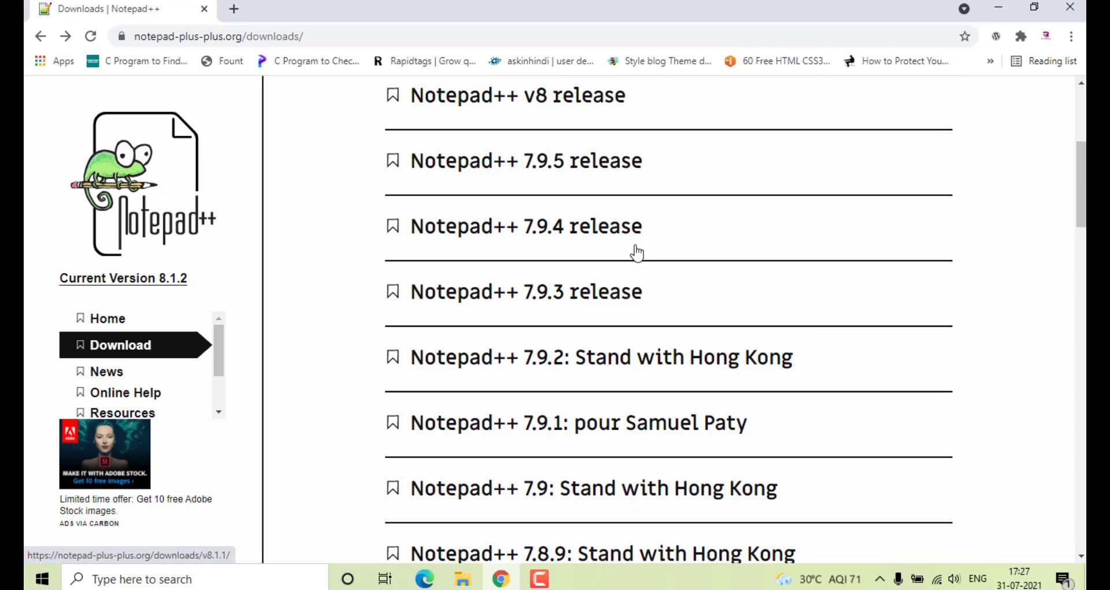
scroll(636, 253, "down", 10)
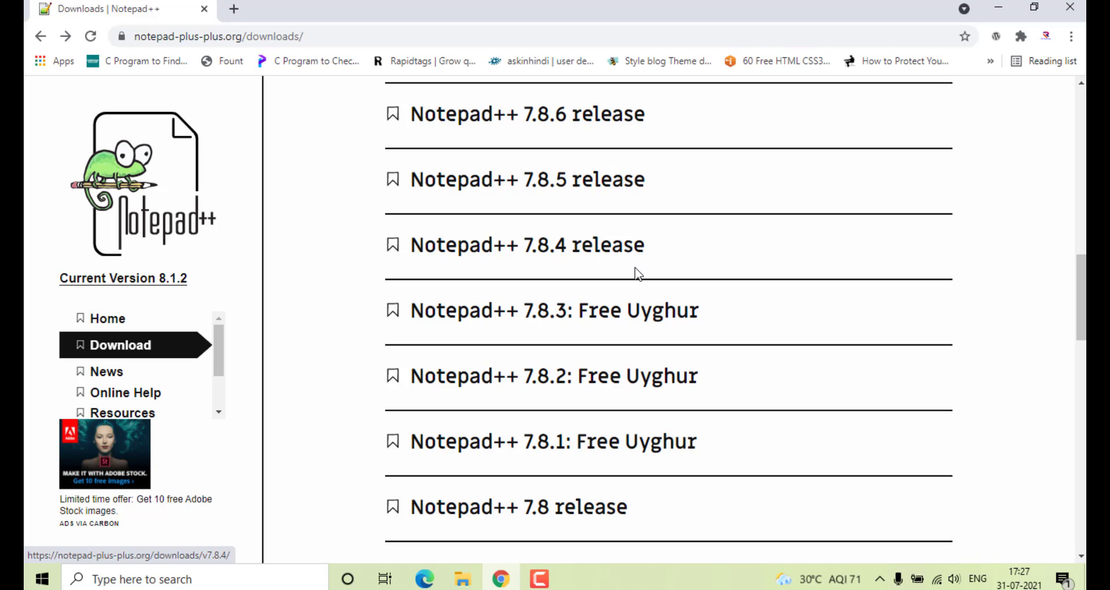
scroll(636, 257, "down", 4)
scroll(636, 283, "down", 5)
scroll(637, 291, "up", 20)
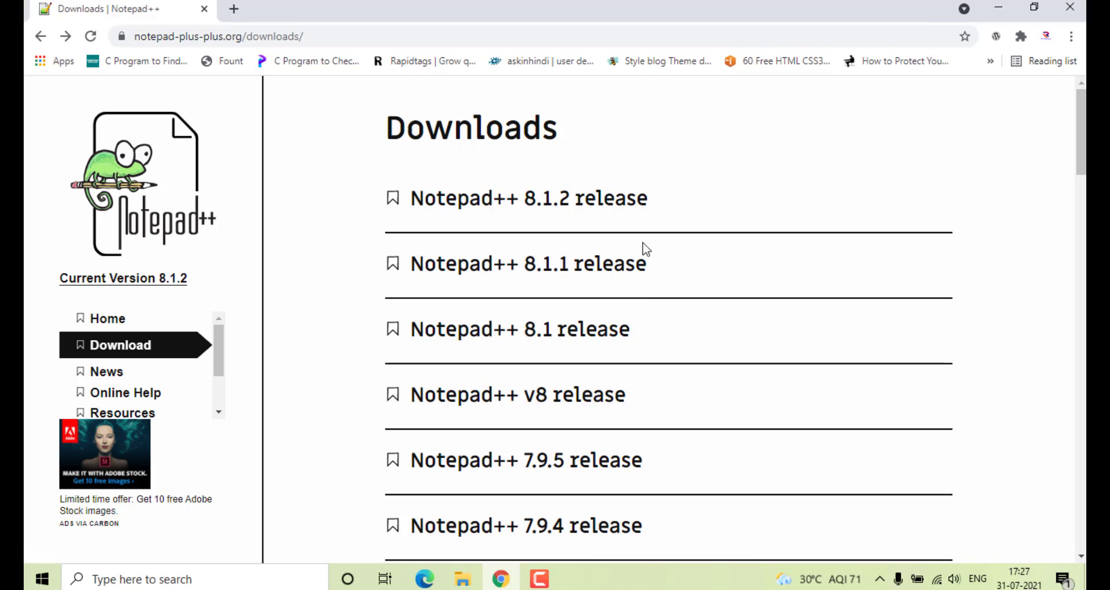
left_click(601, 210)
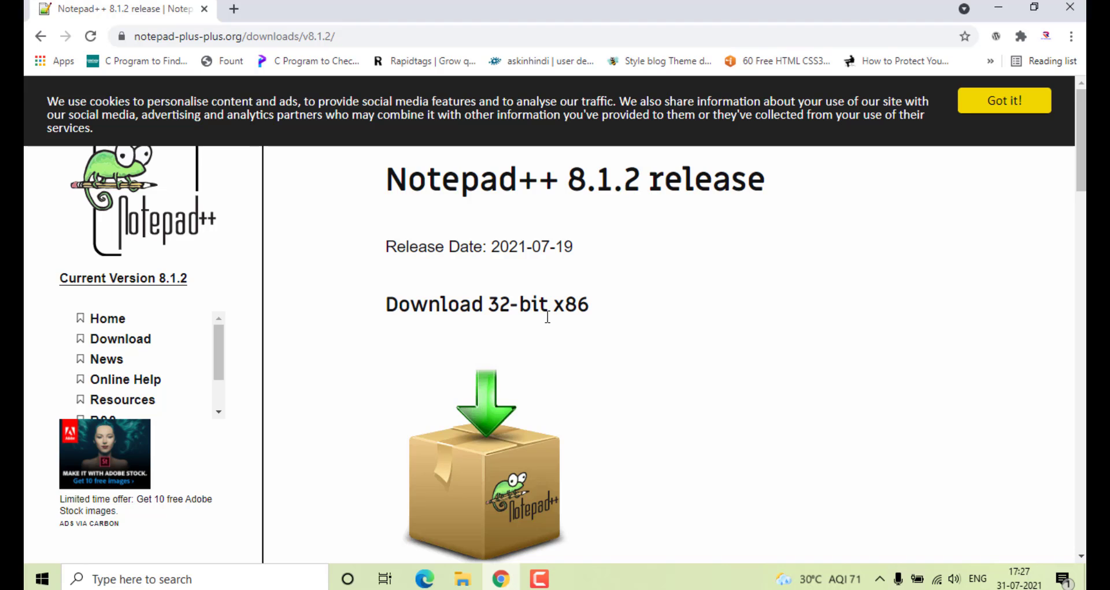
Step: Compare the download options for Notepad++ 8.1.2 and download the 64-bit x64 Installer
scroll(599, 334, "down", 10)
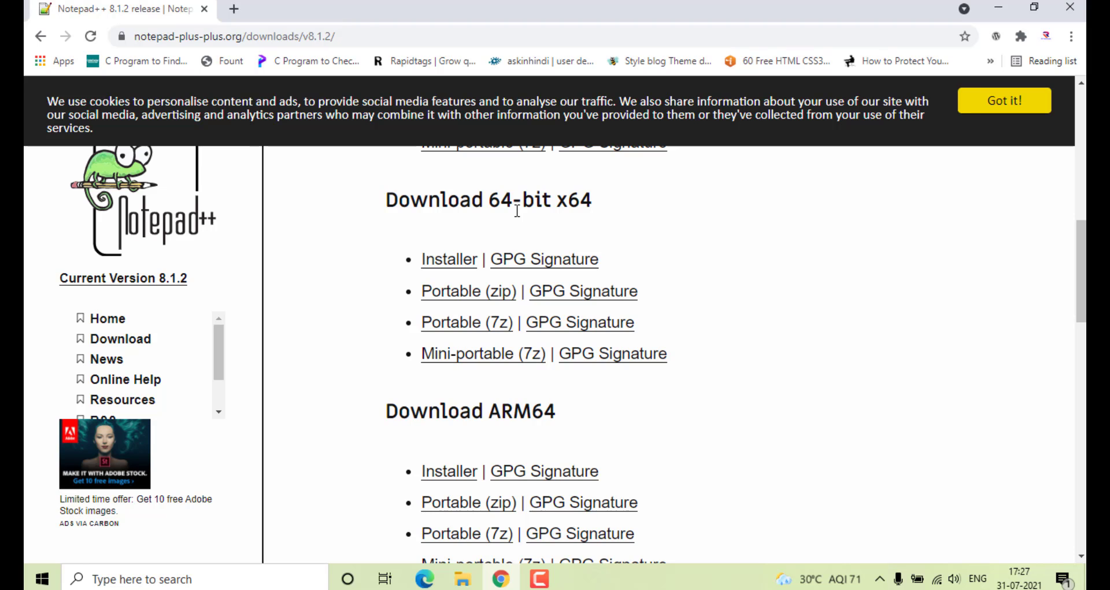
scroll(547, 260, "up", 5)
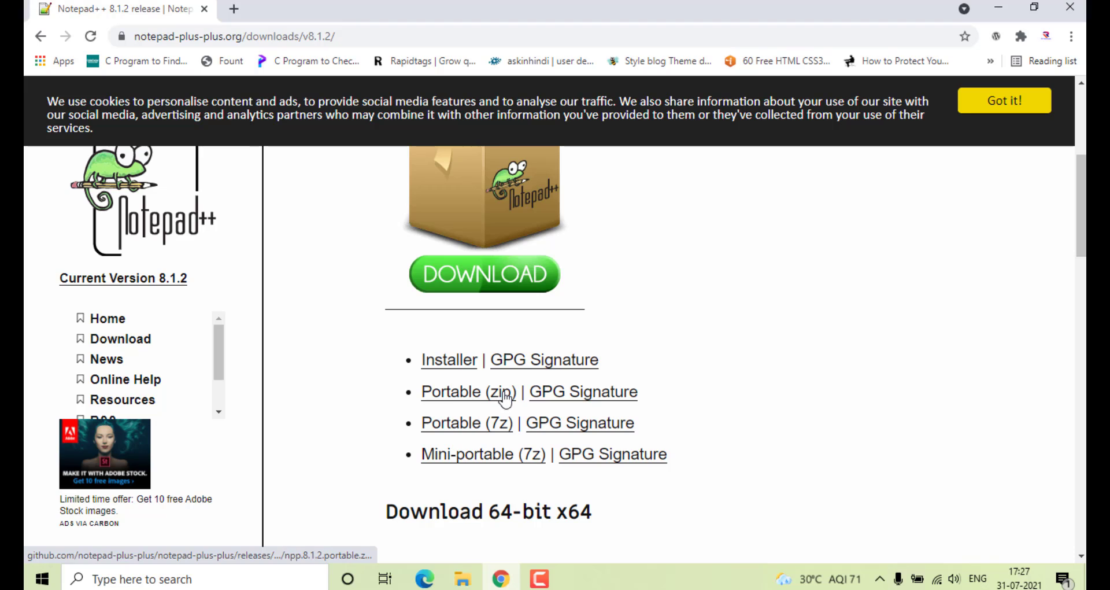
scroll(545, 354, "down", 5)
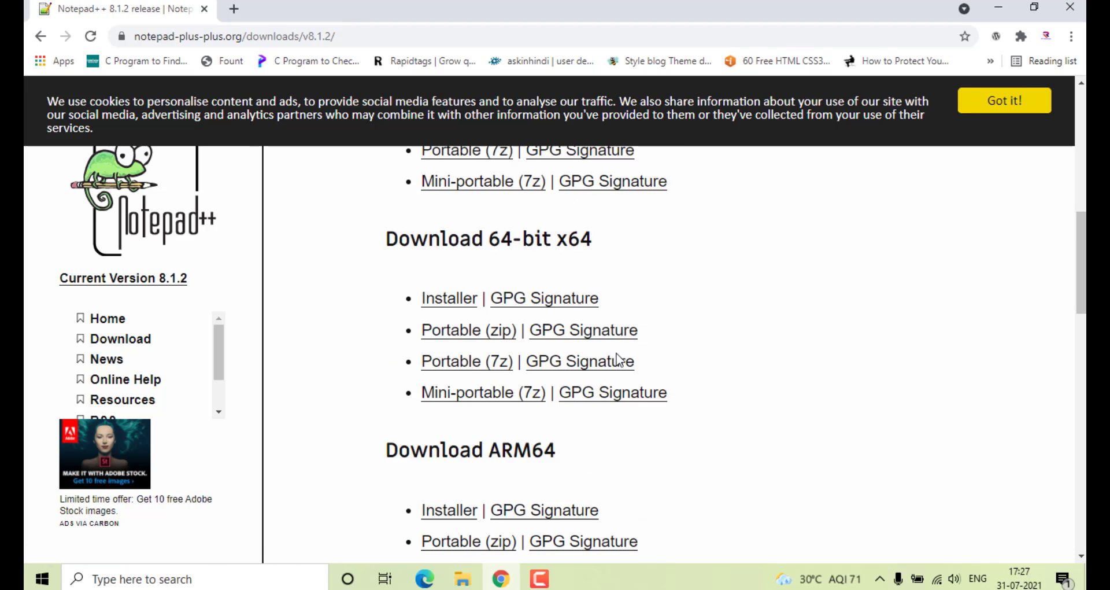
scroll(619, 360, "down", 1)
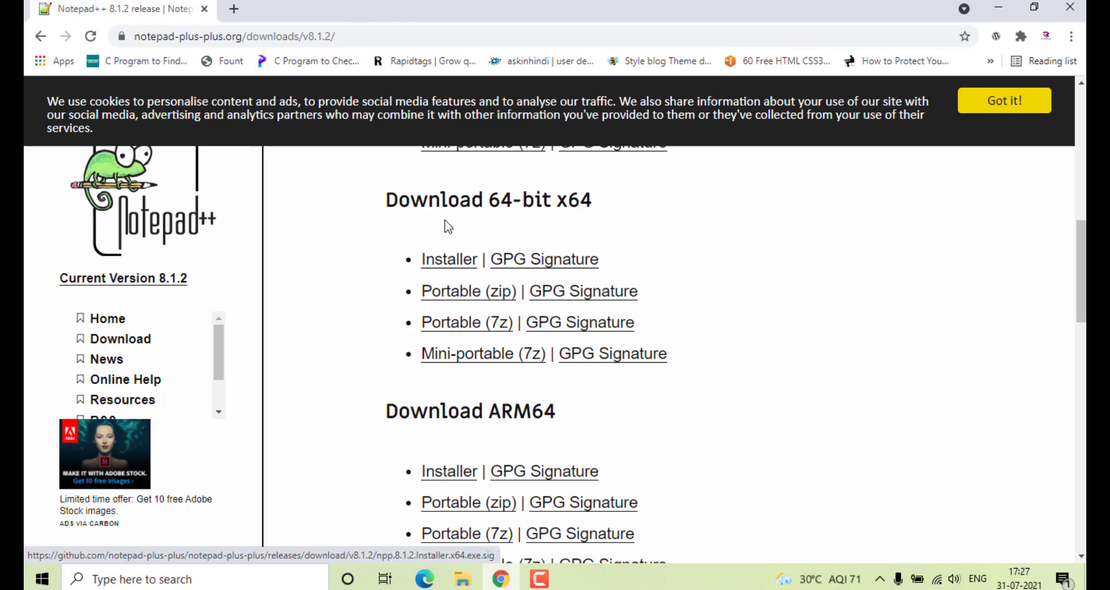
left_click(458, 269)
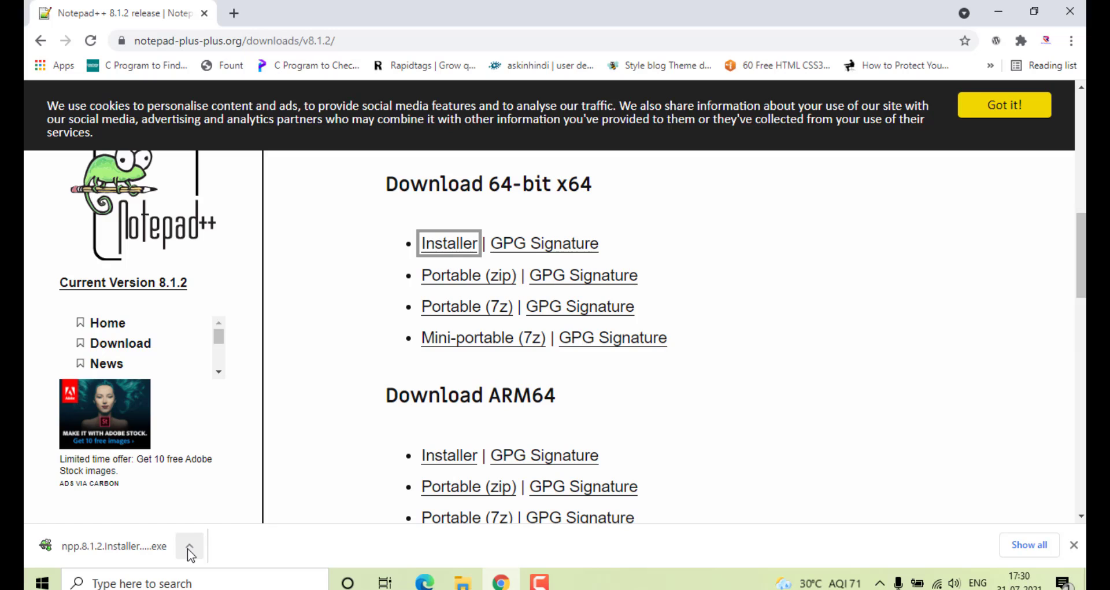
Step: Show the downloaded Notepad++ installer in its folder and copy it to the desktop
left_click(189, 547)
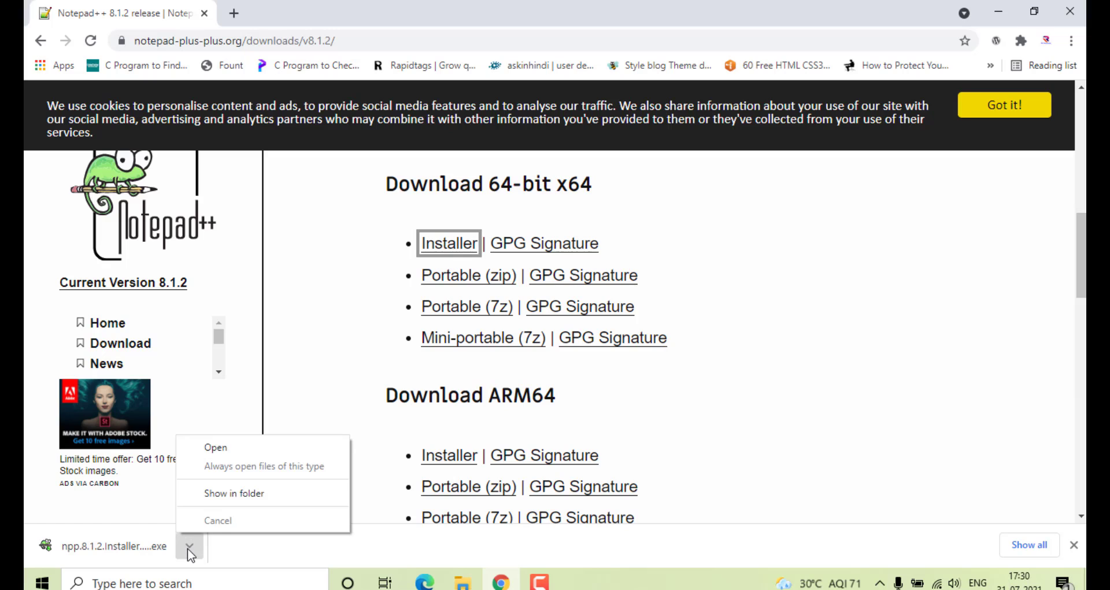
left_click(238, 498)
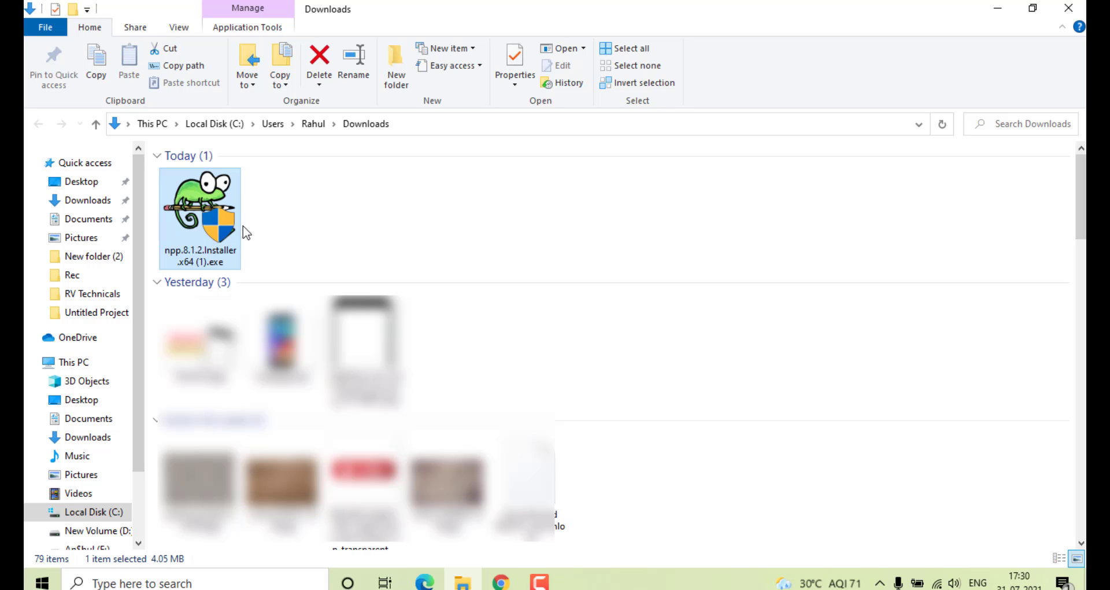
key("ctrl+c")
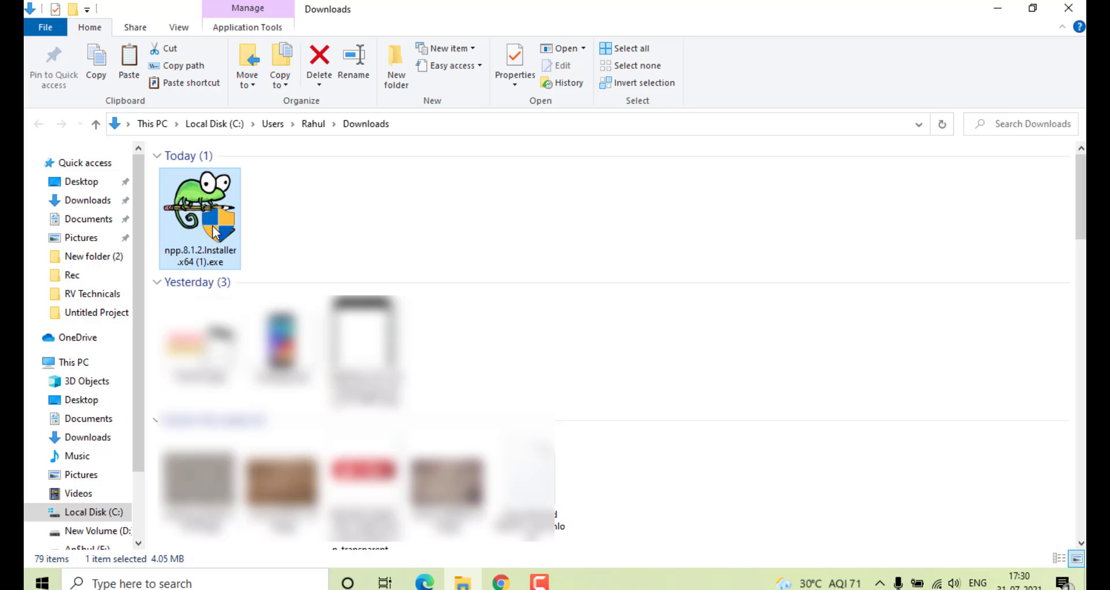
key("super+d")
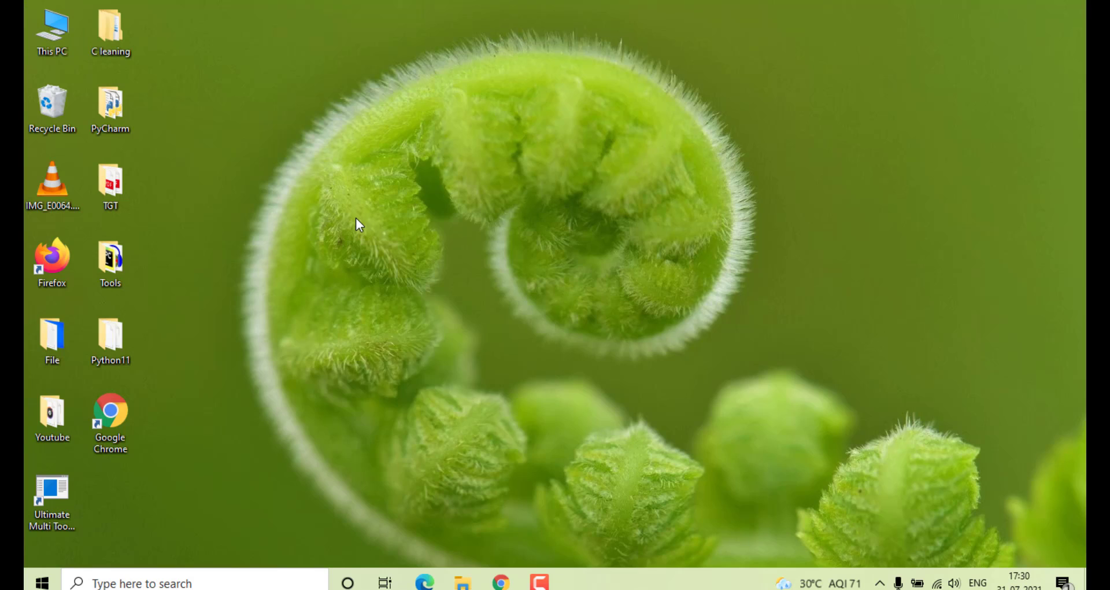
right_click(356, 217)
left_click(393, 288)
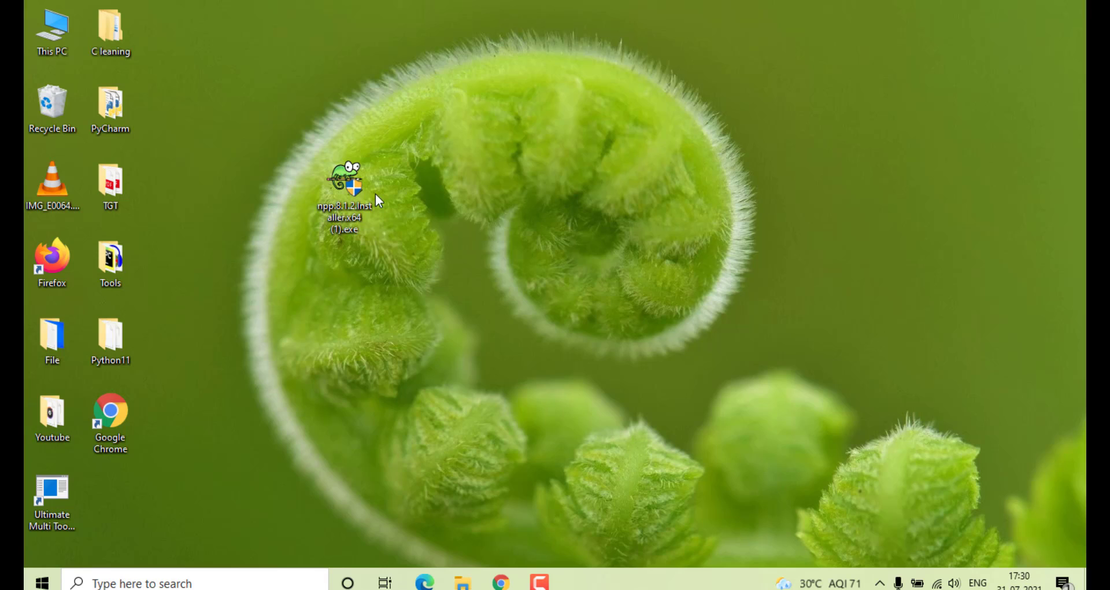
Step: Run the Notepad++ installer from the desktop with English as its language and accept the license agreement
double_click(359, 189)
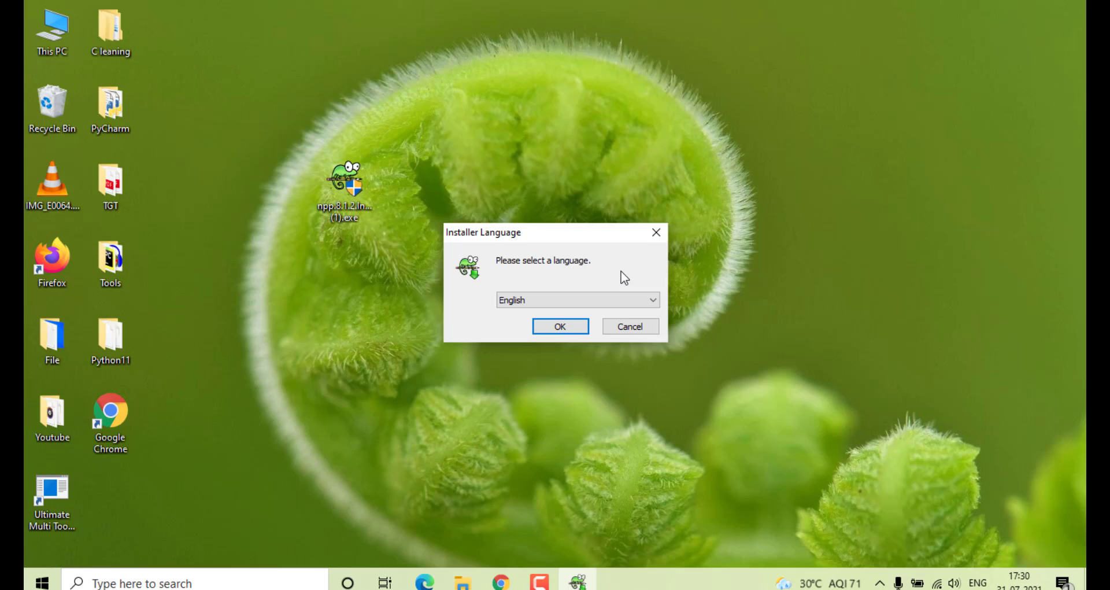
left_click(566, 332)
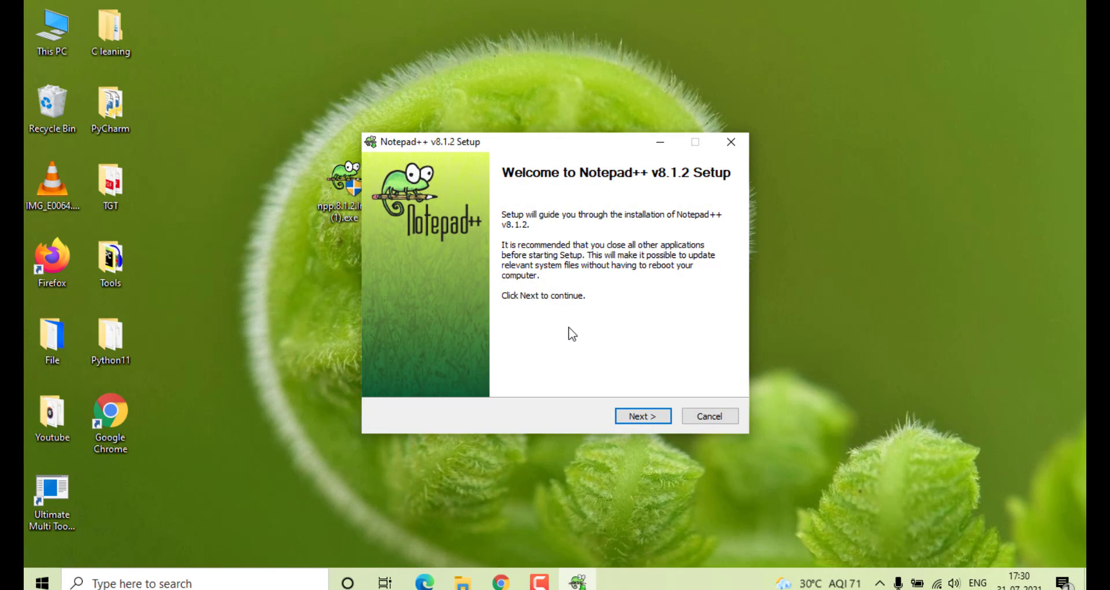
left_click(644, 418)
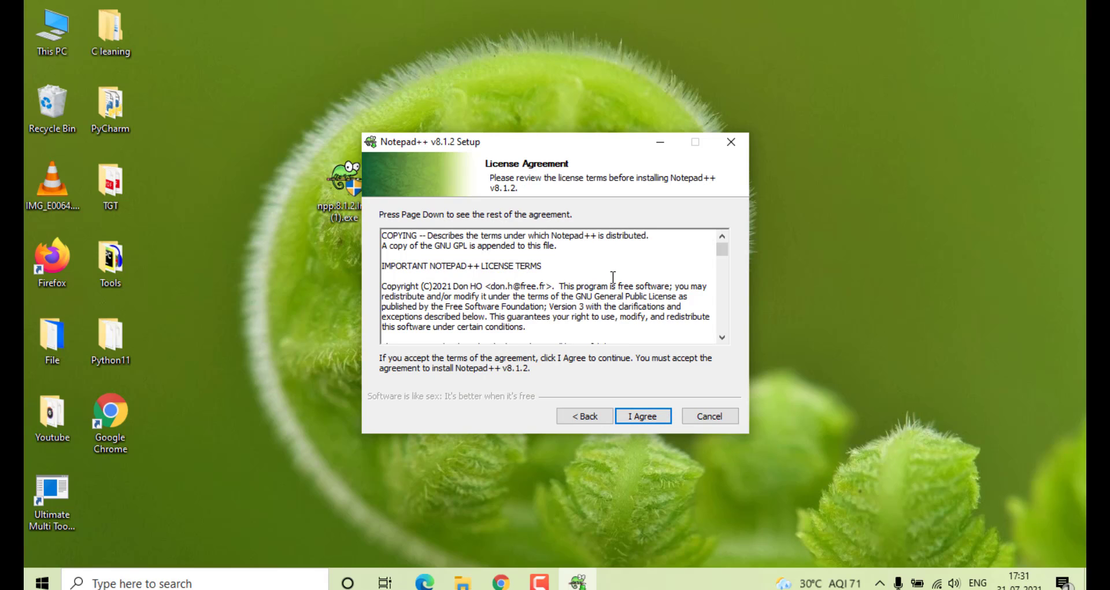
left_click(645, 417)
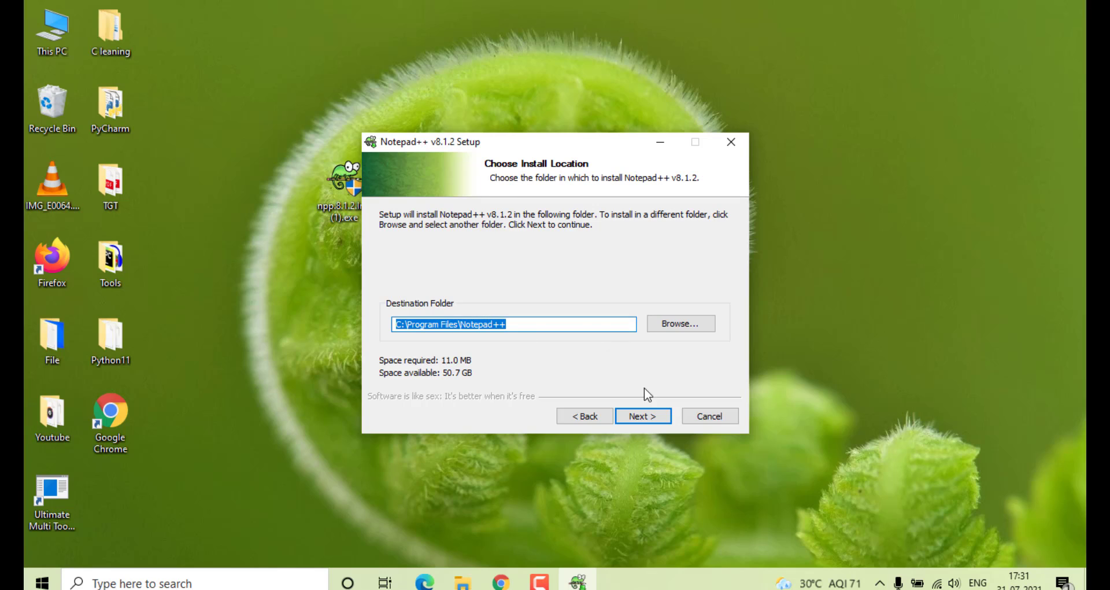
Step: Install into C:\Program Files\Notepad++ with the preselected components and a desktop shortcut, and finish the setup without running Notepad++
left_click(642, 418)
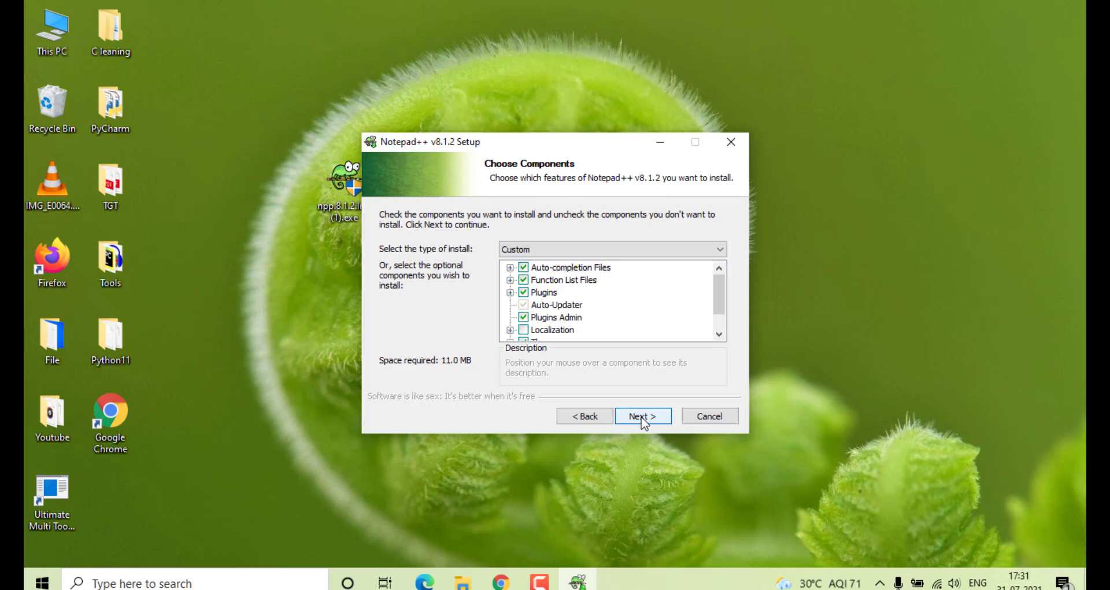
left_click(643, 417)
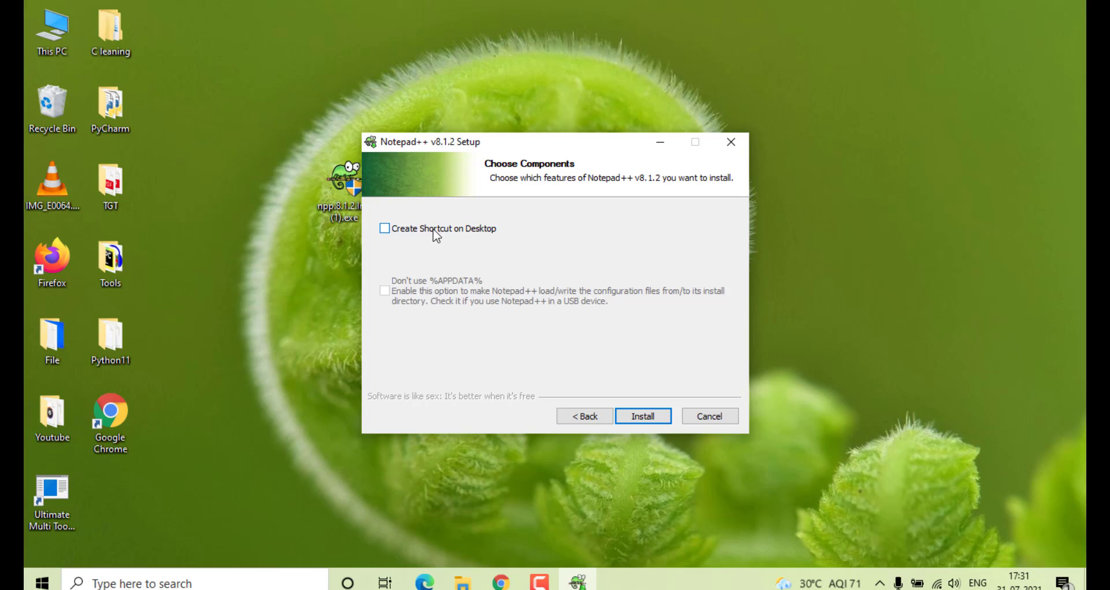
left_click(384, 229)
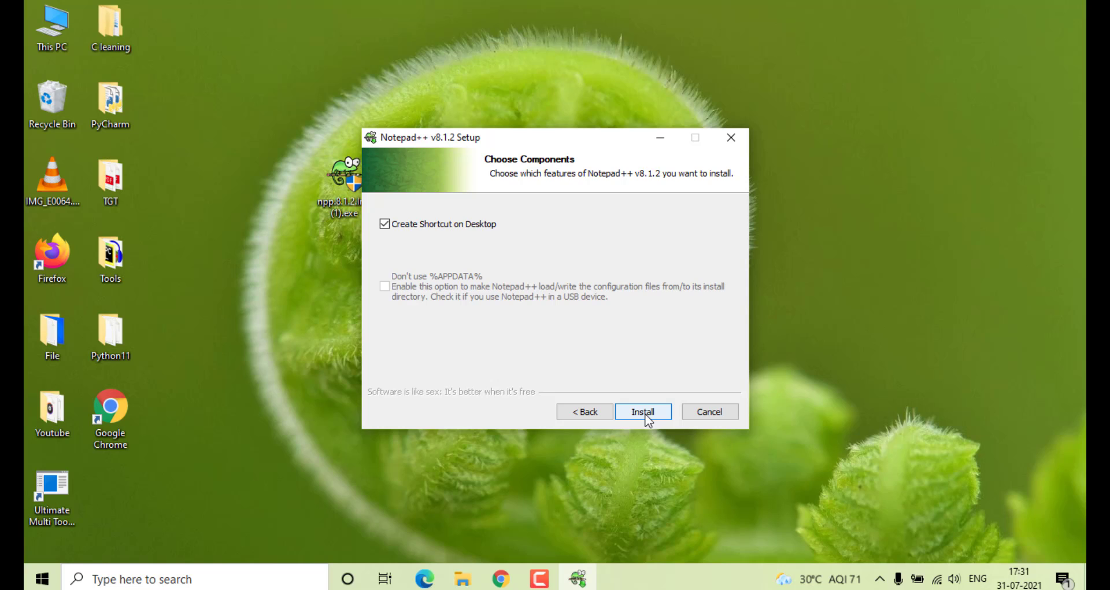
left_click(646, 414)
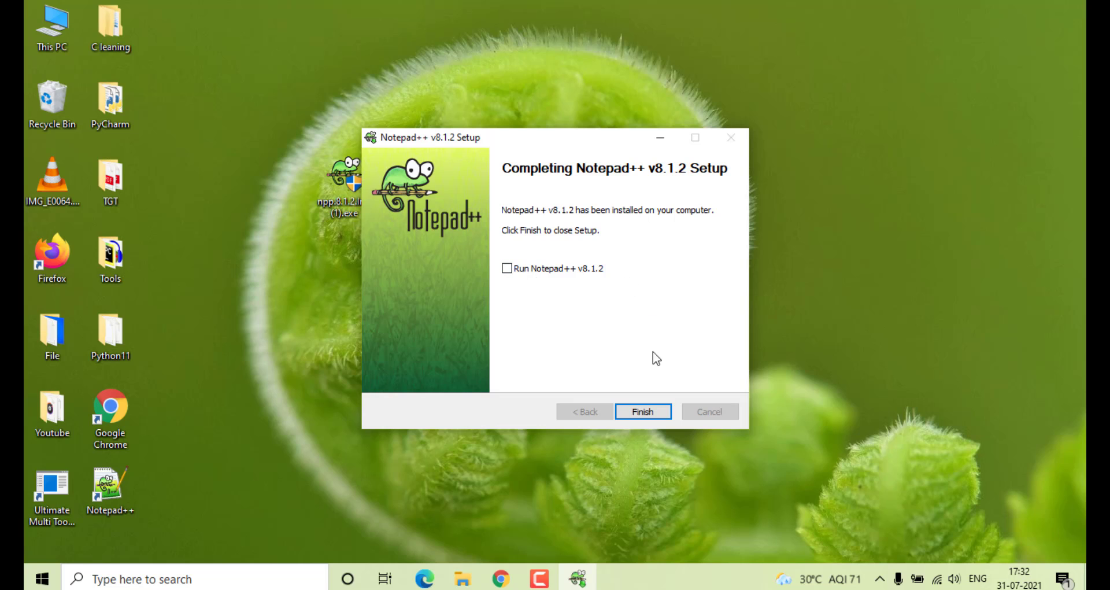
left_click(636, 415)
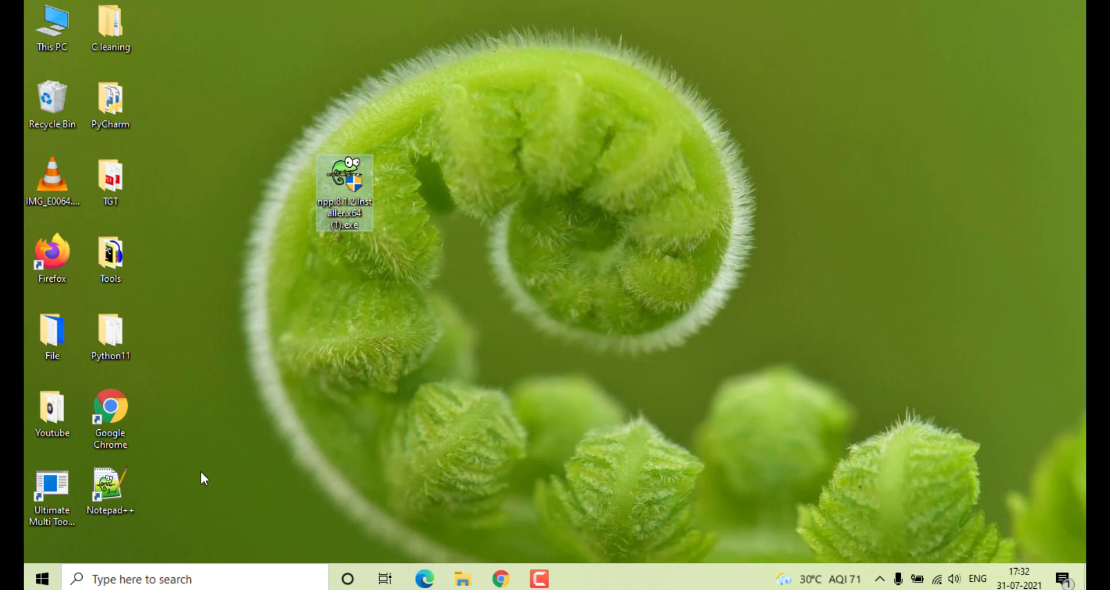
Step: Launch Notepad++ from its desktop shortcut to check the installation, and close its window
double_click(108, 487)
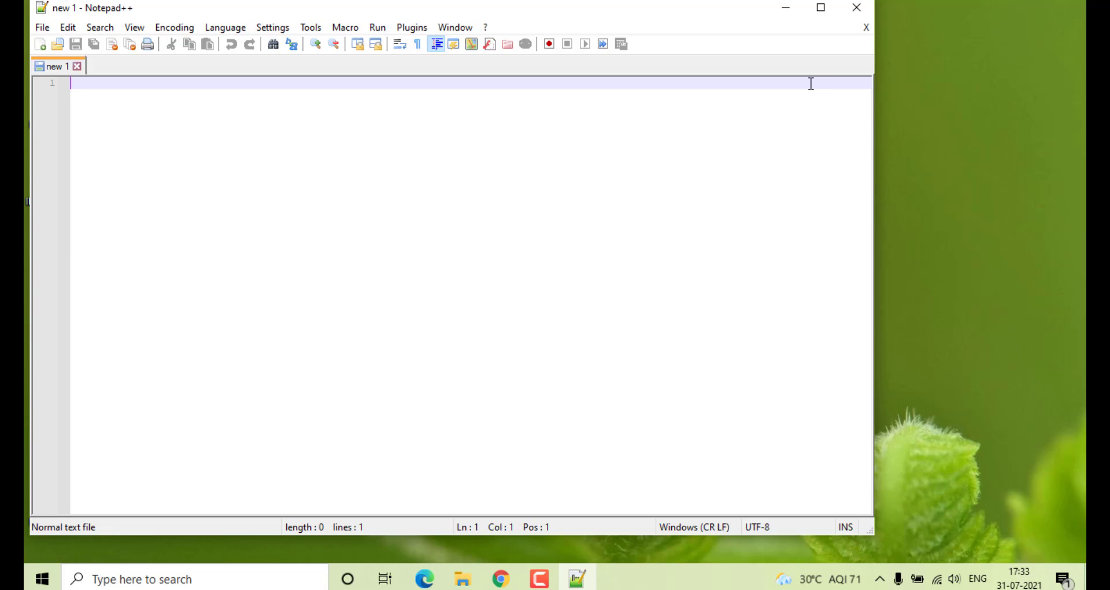
left_click(856, 8)
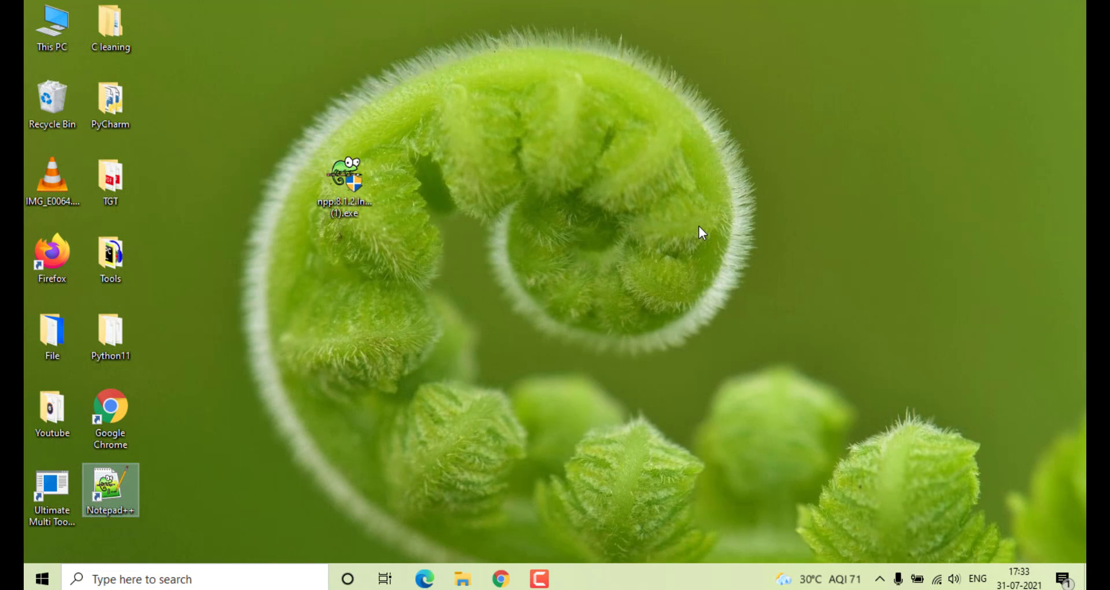